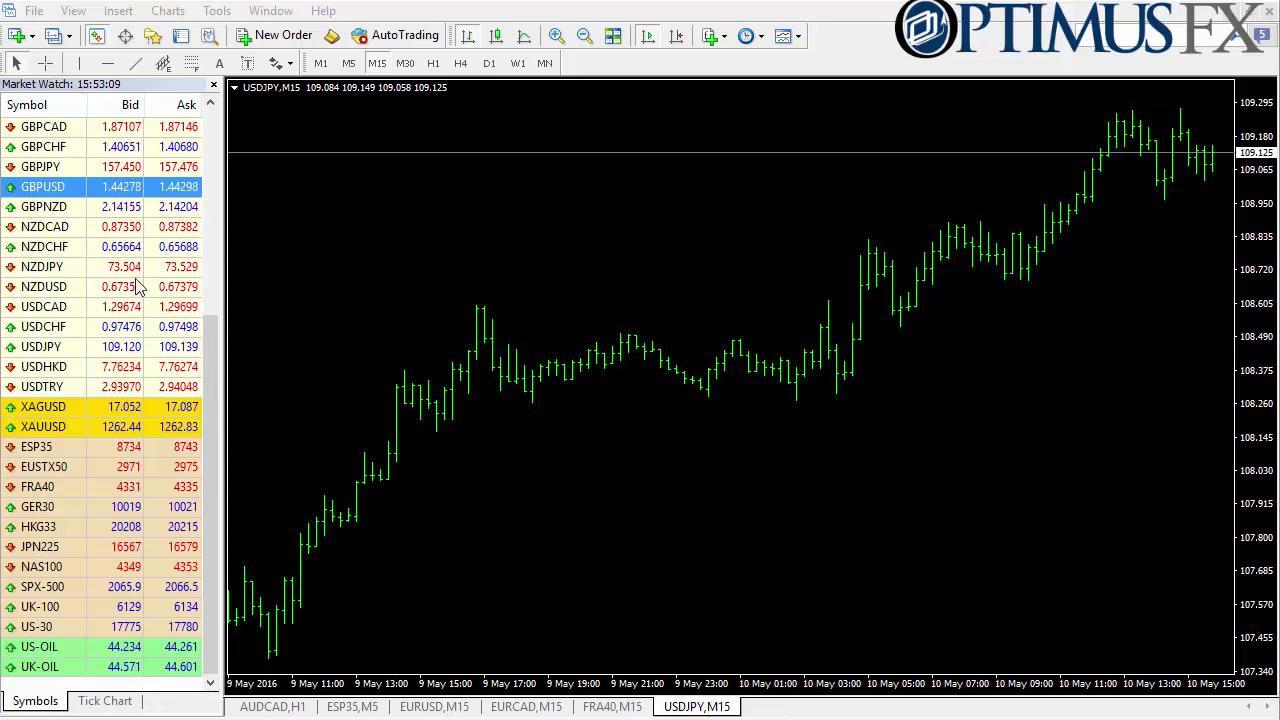
# Show the Terminal panel under the chart, with its 49 996.11 USD balance and equity.
pyautogui.click(73, 12)
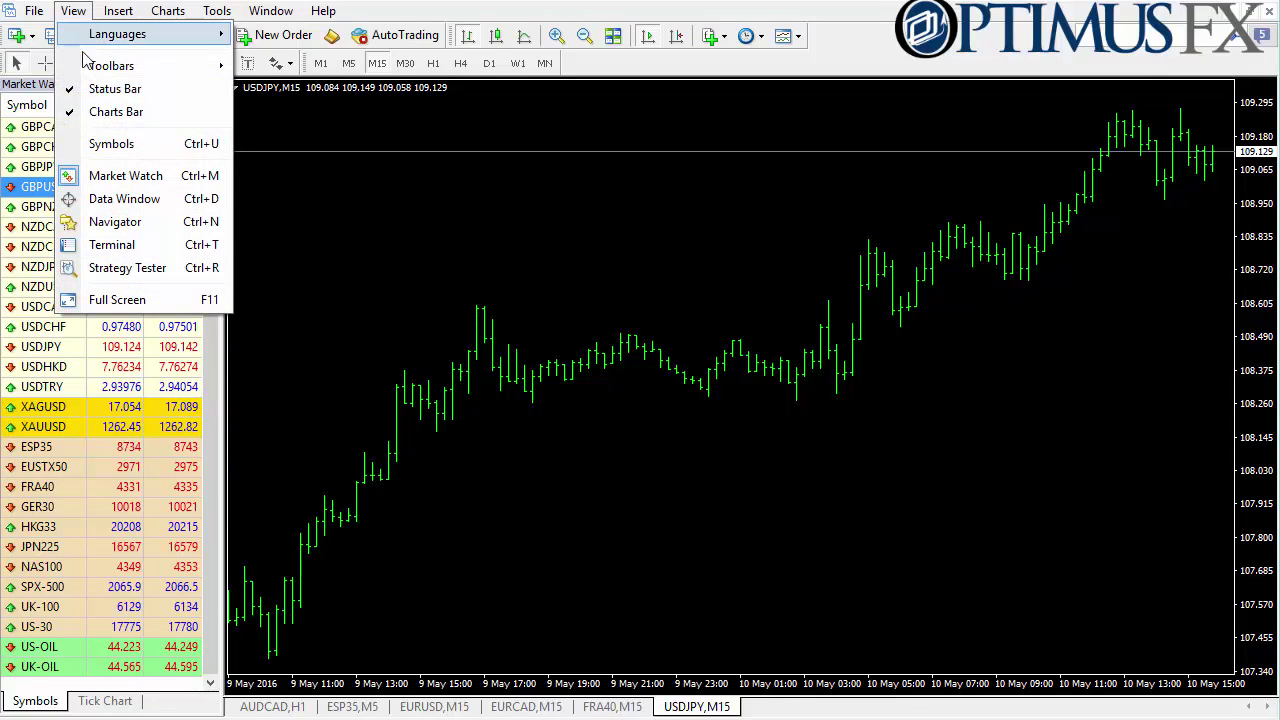
pyautogui.click(112, 245)
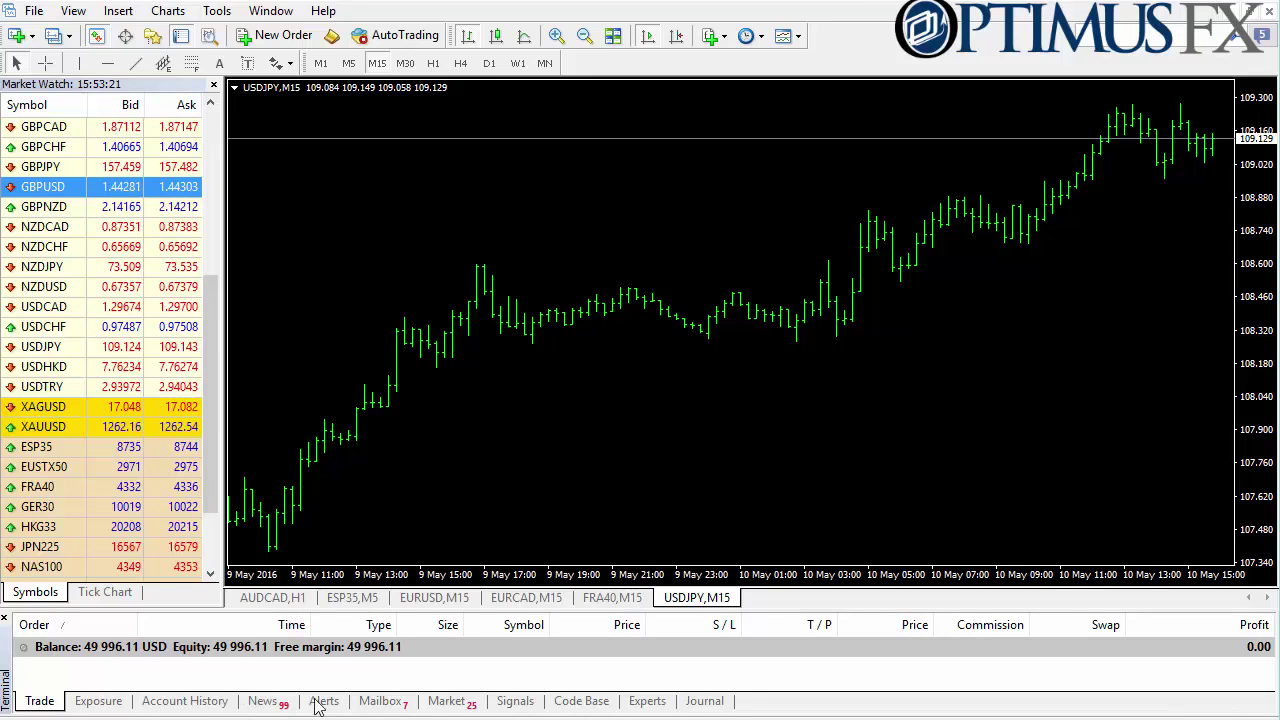
# Switch the Terminal to Account History and drag its splitter up to enlarge it.
pyautogui.click(185, 701)
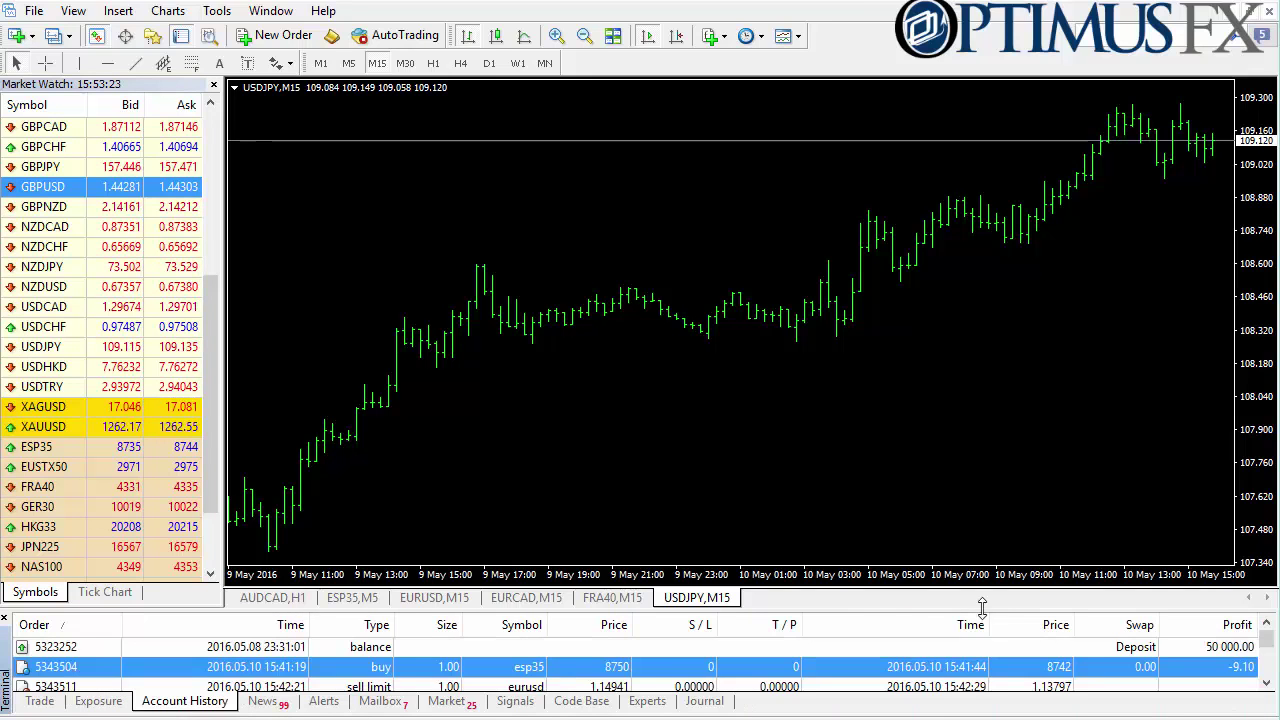
pyautogui.click(1266, 684)
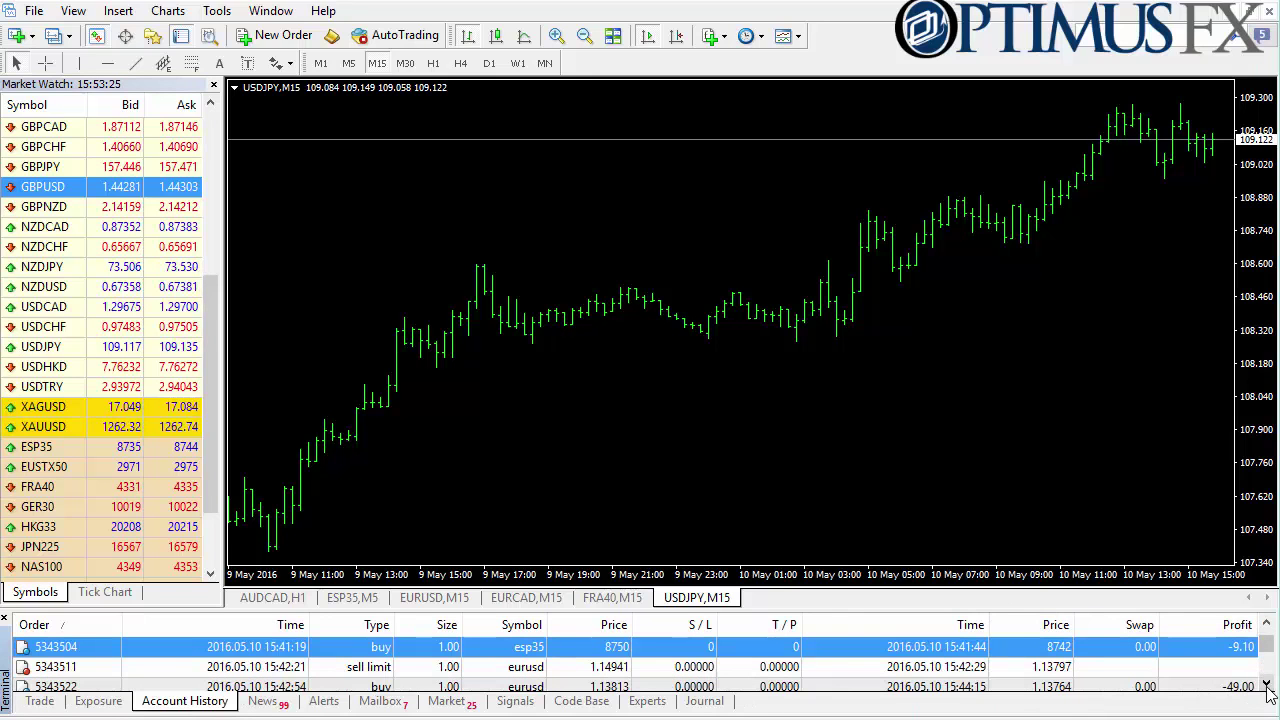
pyautogui.moveTo(973, 613); pyautogui.dragTo(1050, 503)
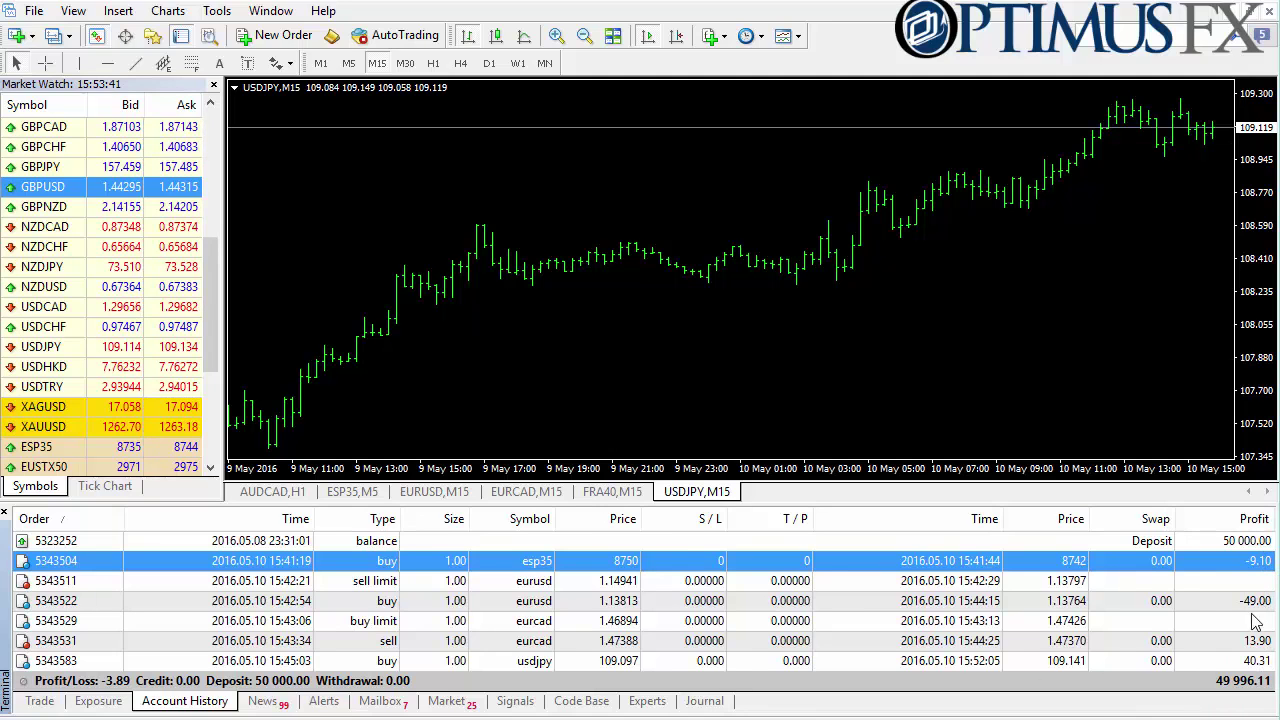
# Drag the history panel's splitter higher so every order and the total are visible.
pyautogui.rightClick(510, 568)
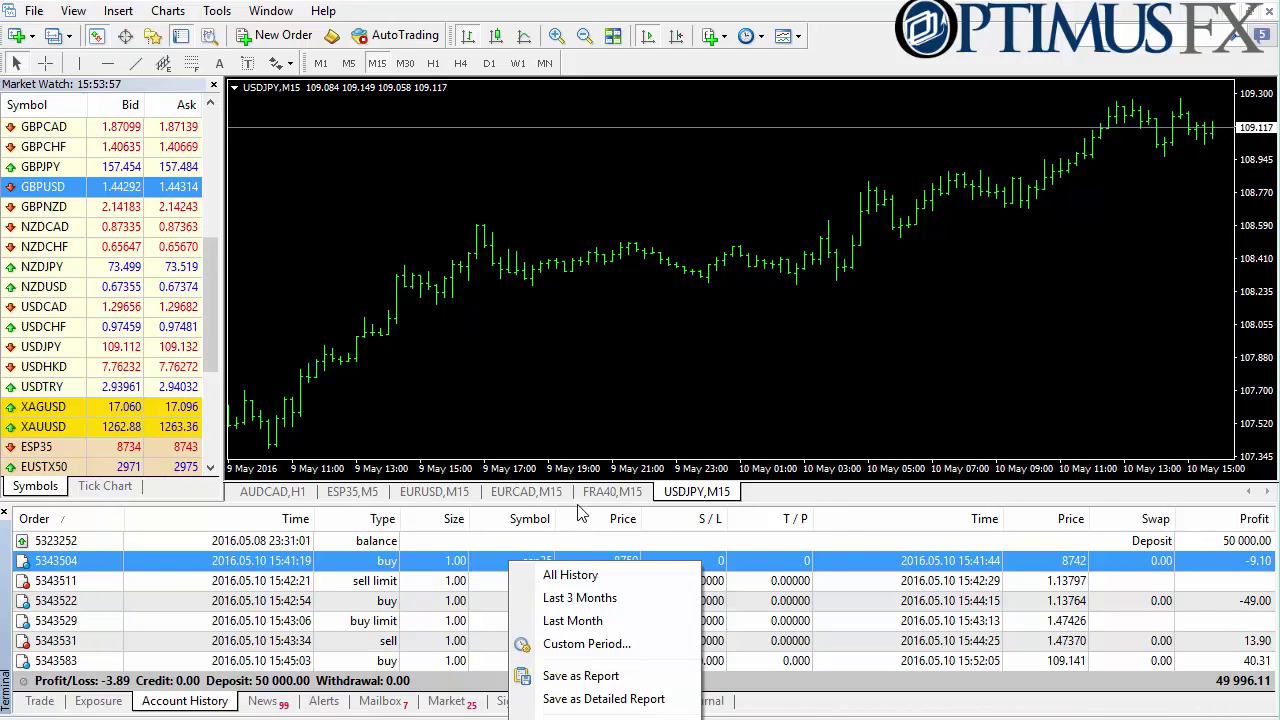
pyautogui.click(792, 505)
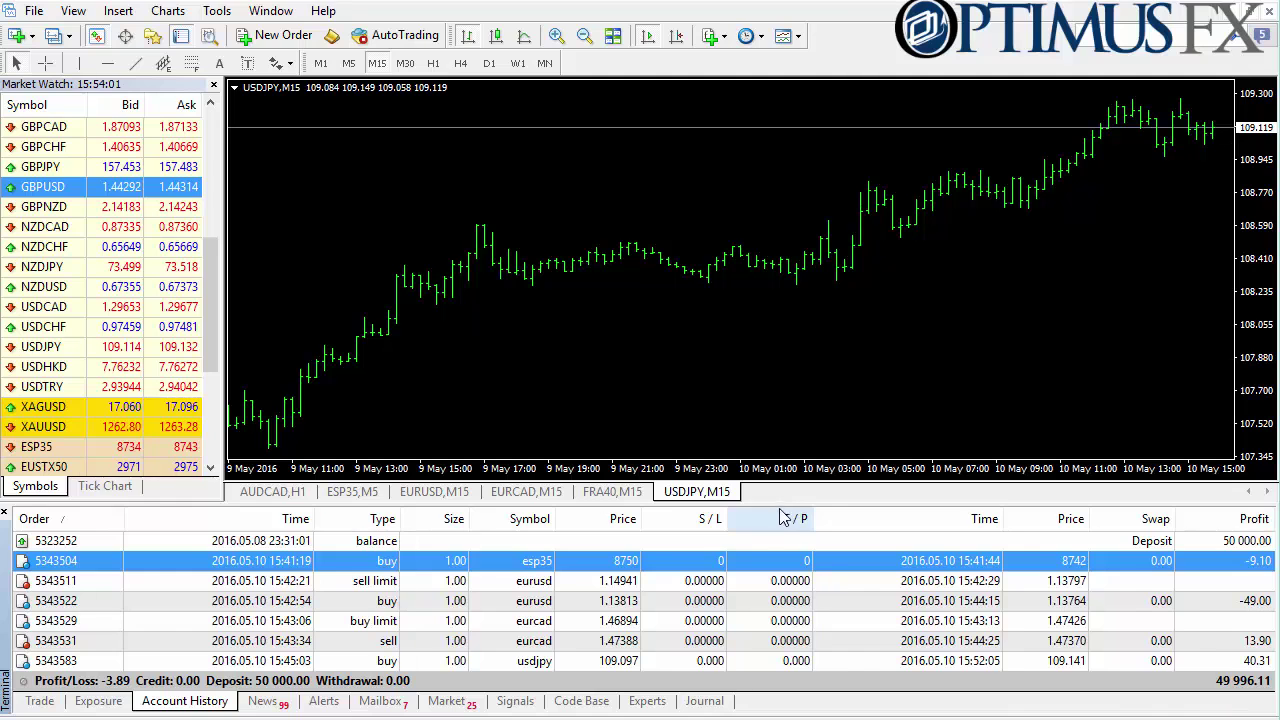
pyautogui.moveTo(830, 505); pyautogui.dragTo(830, 374)
# Toggle the Account History table's grid lines off and back on.
pyautogui.click(615, 468)
pyautogui.rightClick(615, 468)
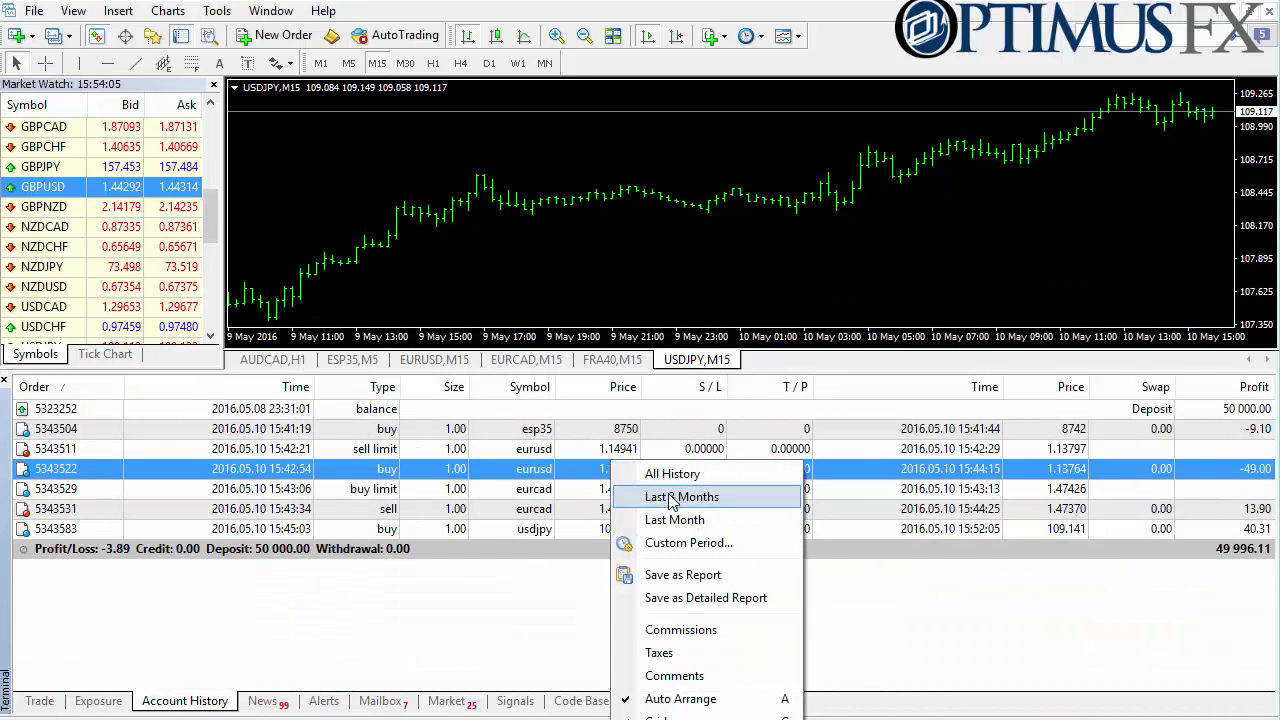
pyautogui.click(666, 716)
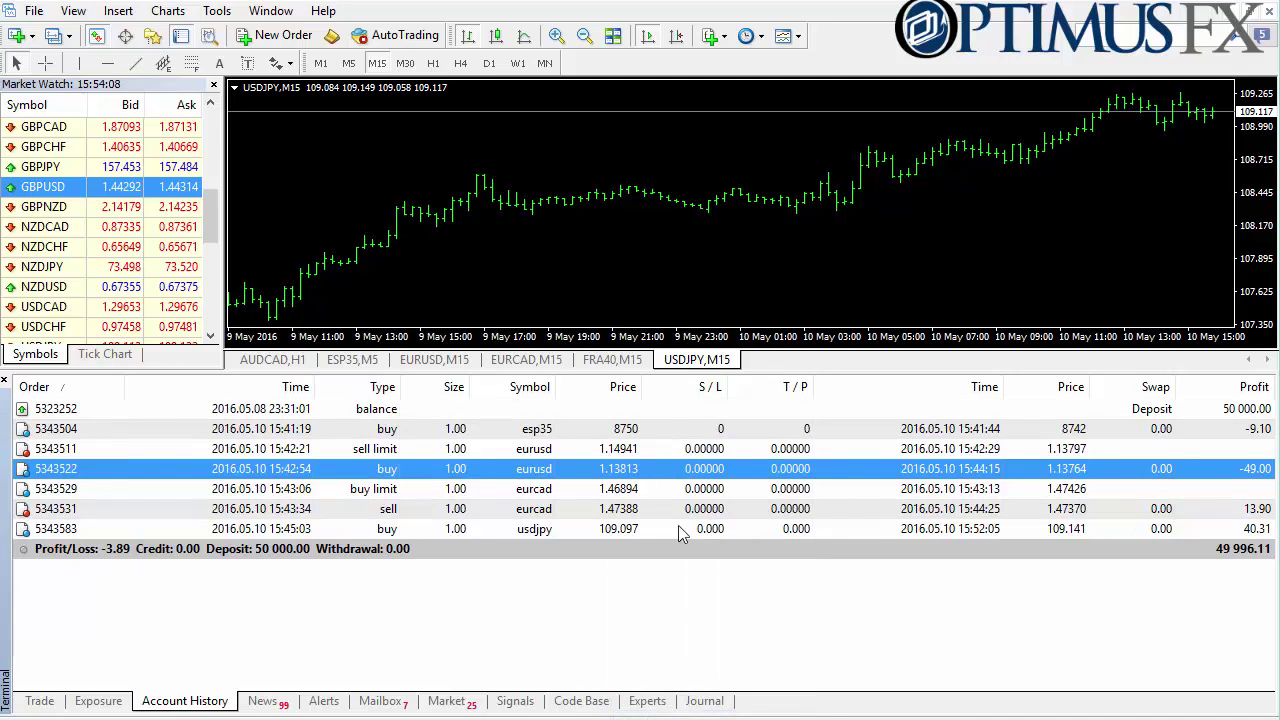
pyautogui.rightClick(744, 428)
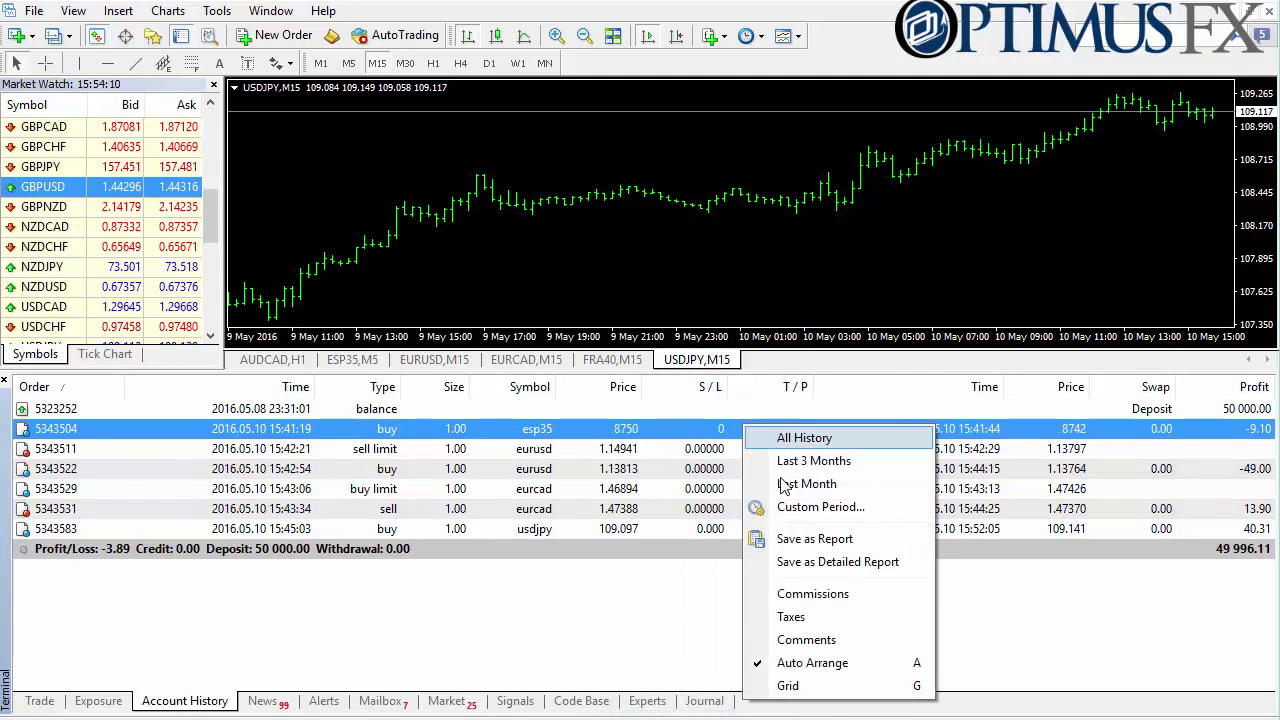
pyautogui.click(790, 685)
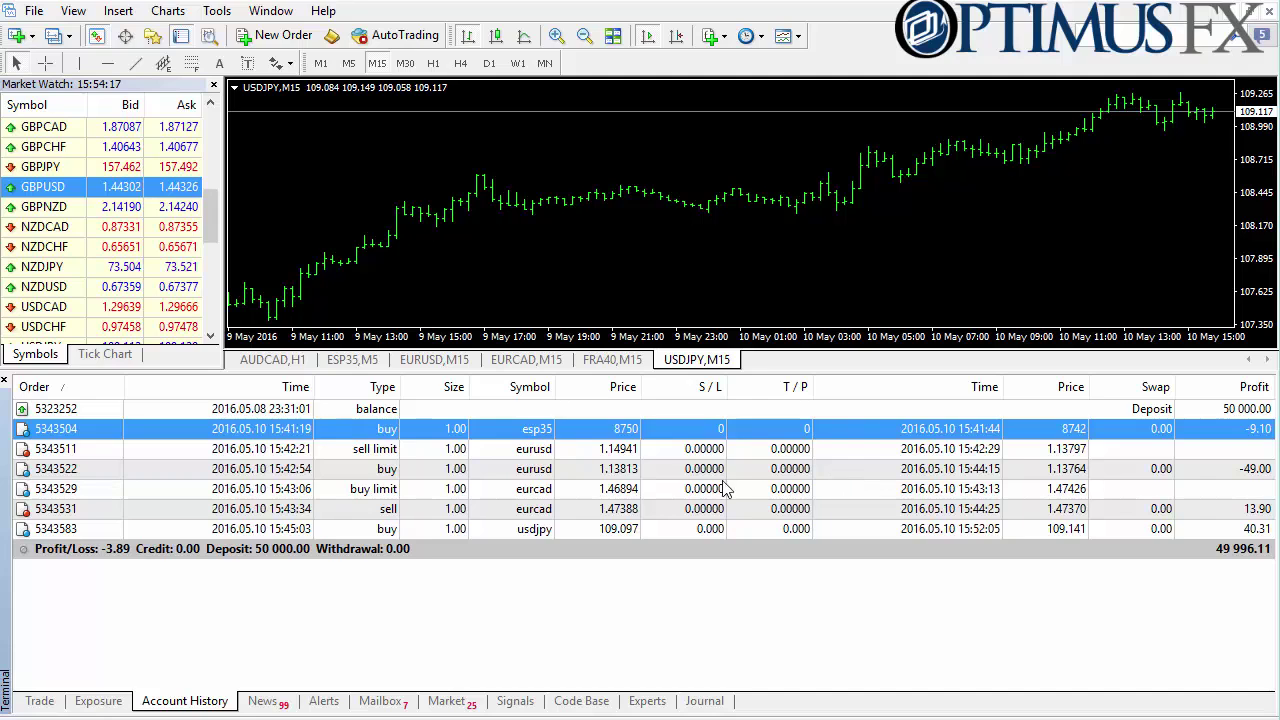
# Export the history as a Detailed Report named DetailedStatement to the Desktop, then show the desktop.
pyautogui.rightClick(662, 429)
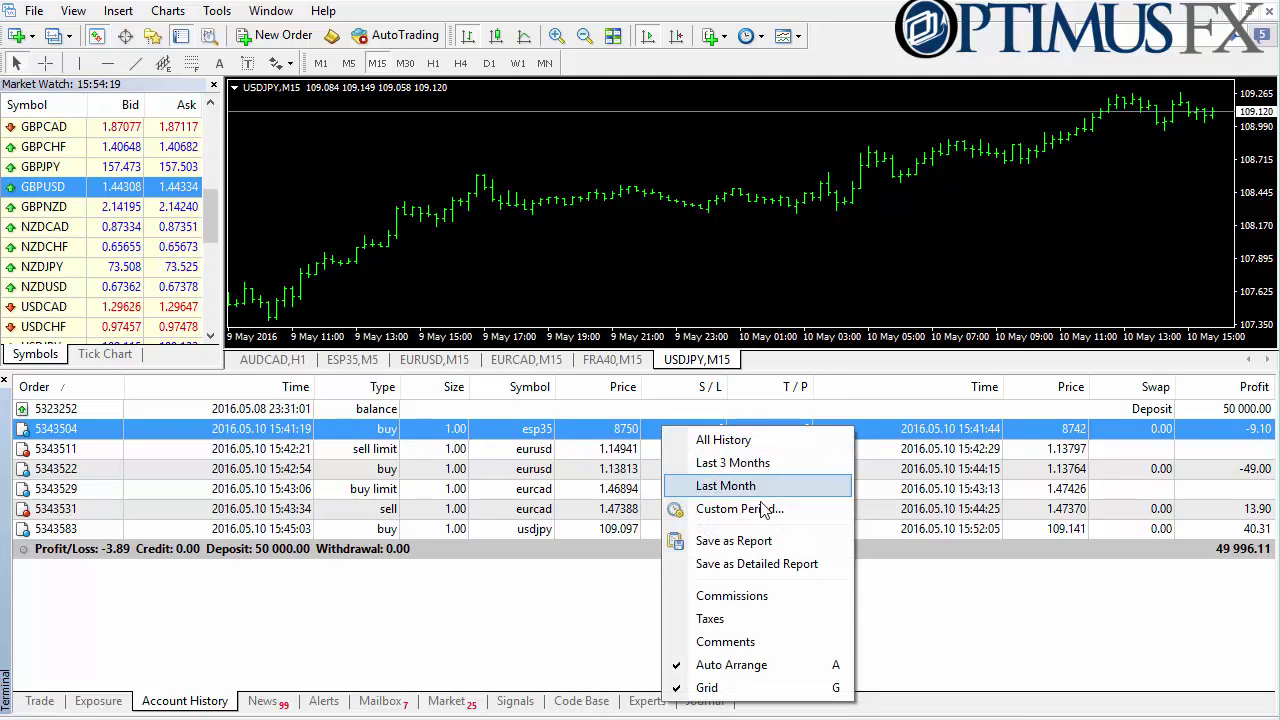
pyautogui.click(775, 566)
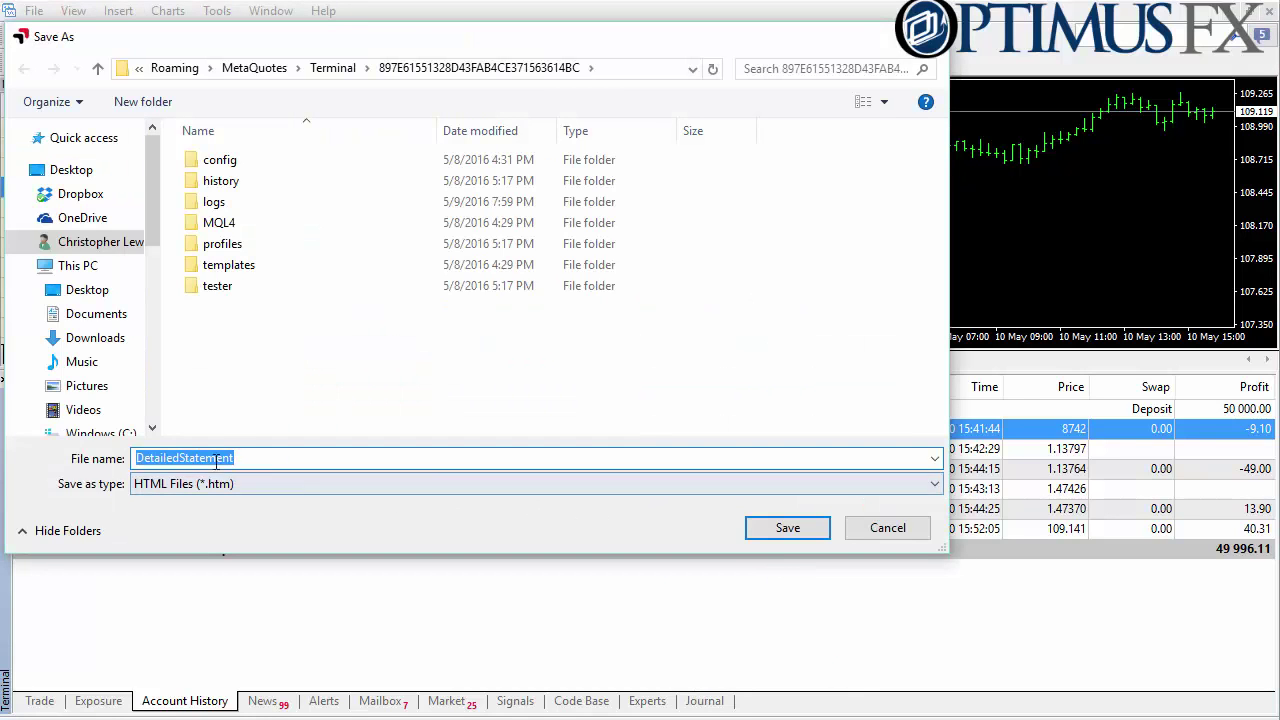
pyautogui.click(60, 170)
pyautogui.click(778, 535)
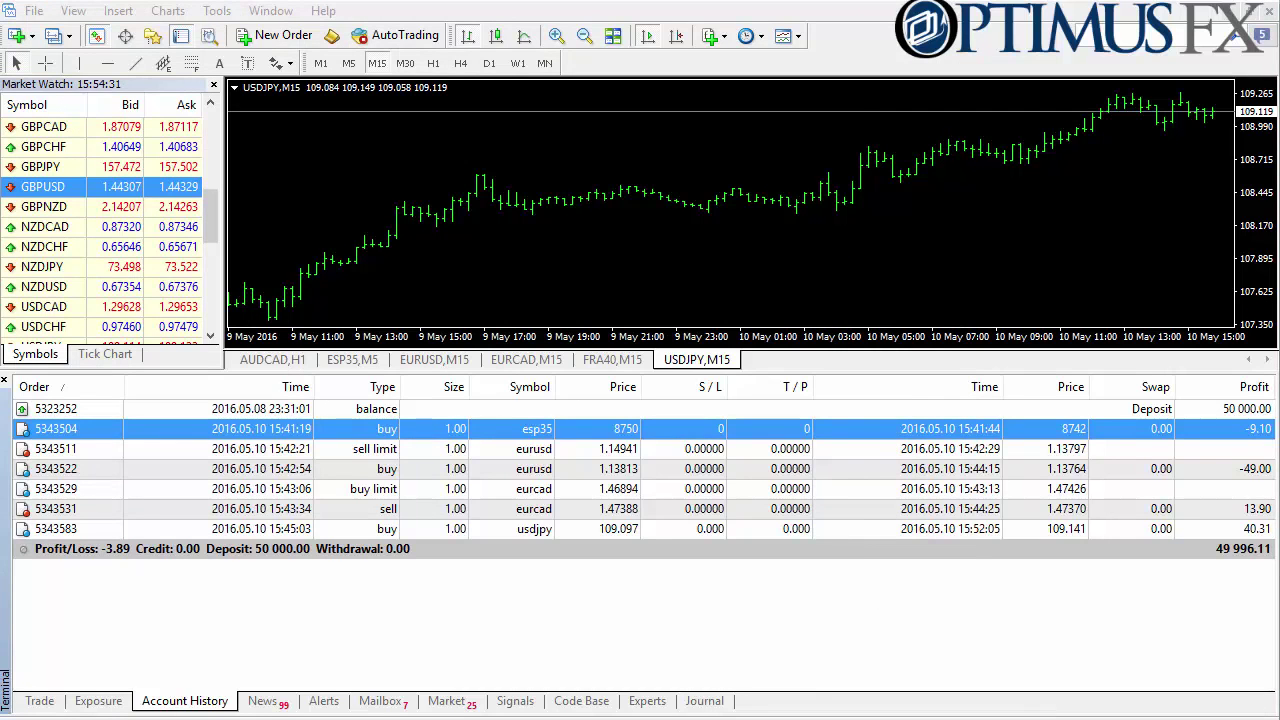
pyautogui.press('super+d')
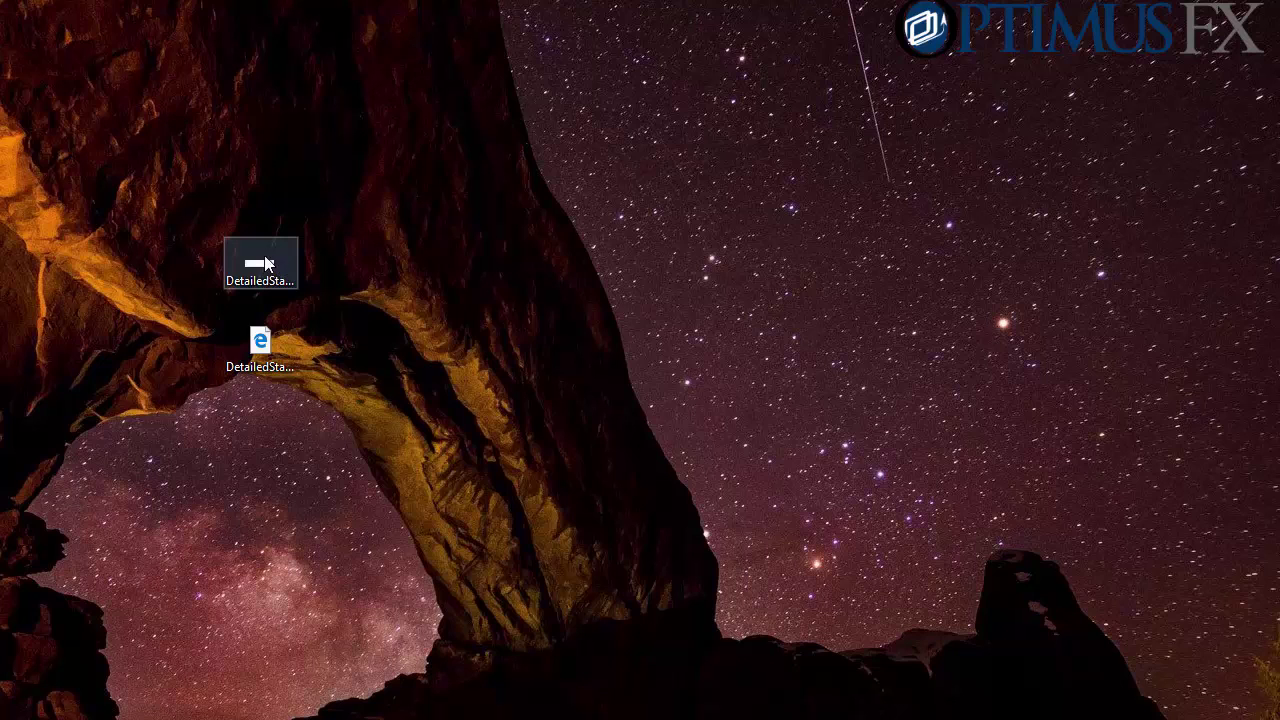
# Open the DetailedStatement.htm file from the desktop in Firefox.
pyautogui.moveTo(329, 342); pyautogui.dragTo(268, 280)
pyautogui.rightClick(265, 338)
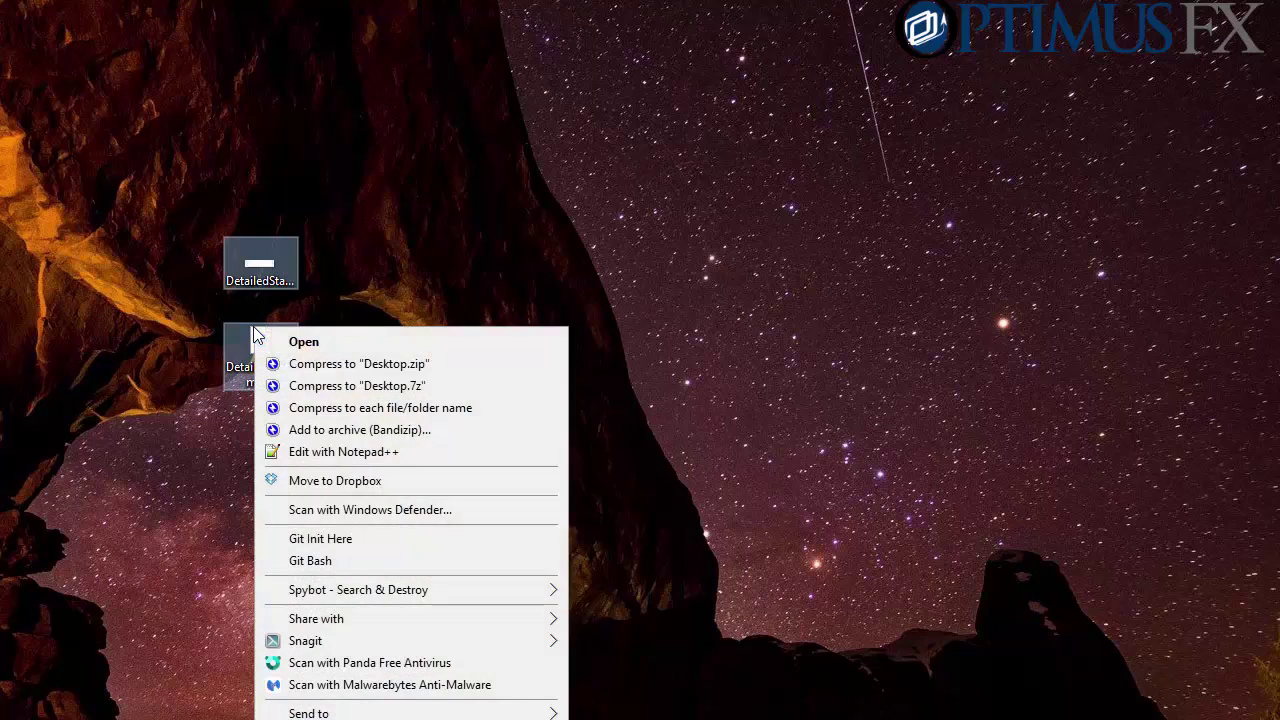
pyautogui.click(443, 229)
pyautogui.click(443, 229)
pyautogui.rightClick(266, 340)
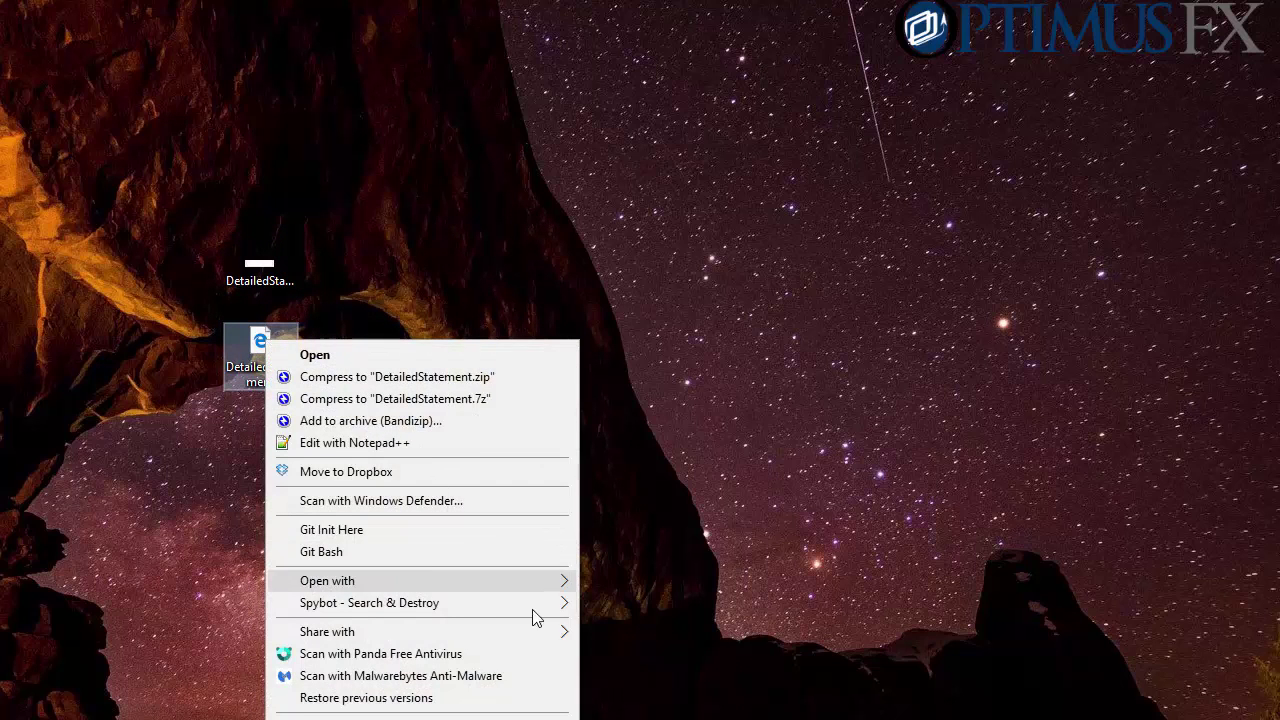
pyautogui.moveTo(558, 582)
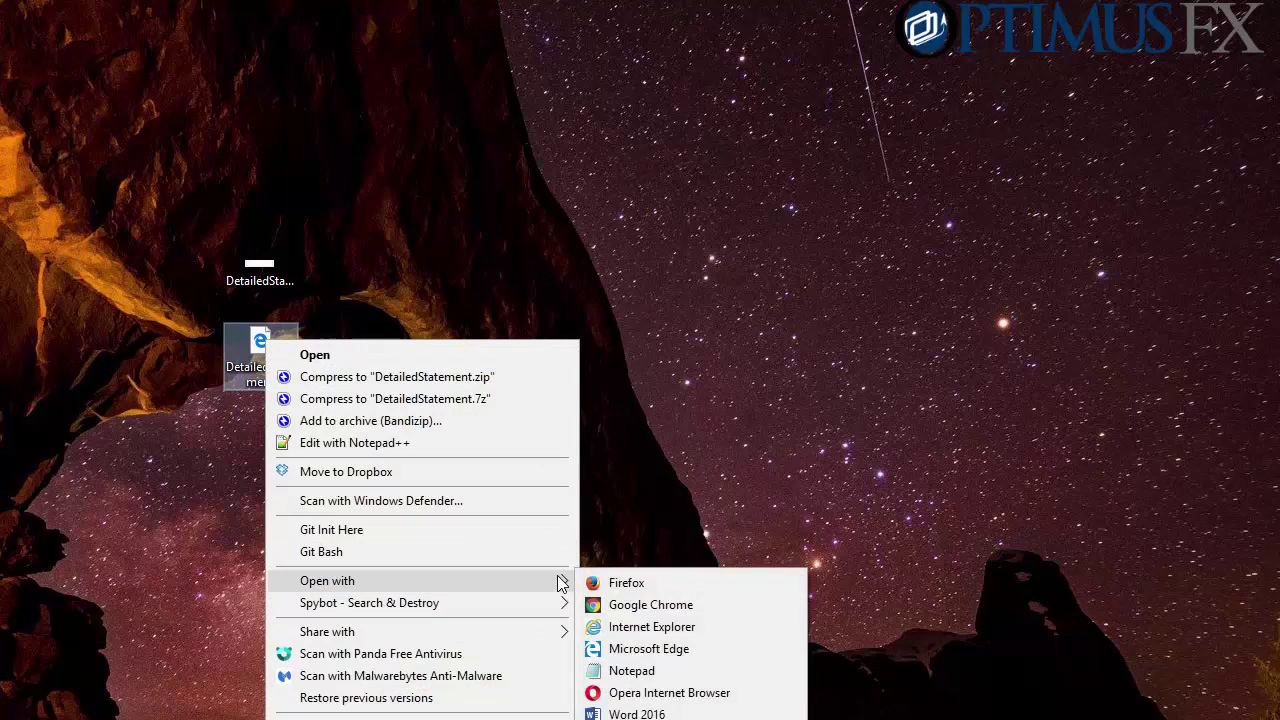
pyautogui.click(622, 586)
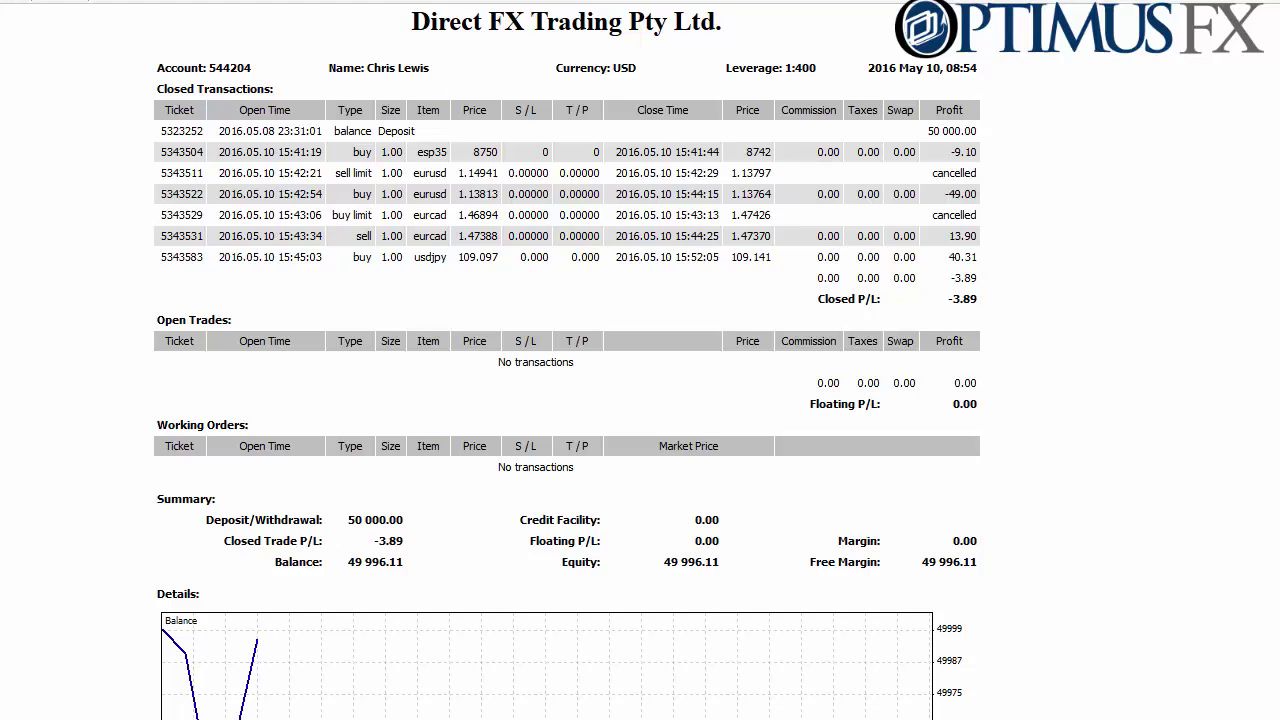
# Scroll down to the balance chart and statistics: 4 trades, profit factor 0.93, net profit -3.89.
pyautogui.scroll(-1, 567, 360)
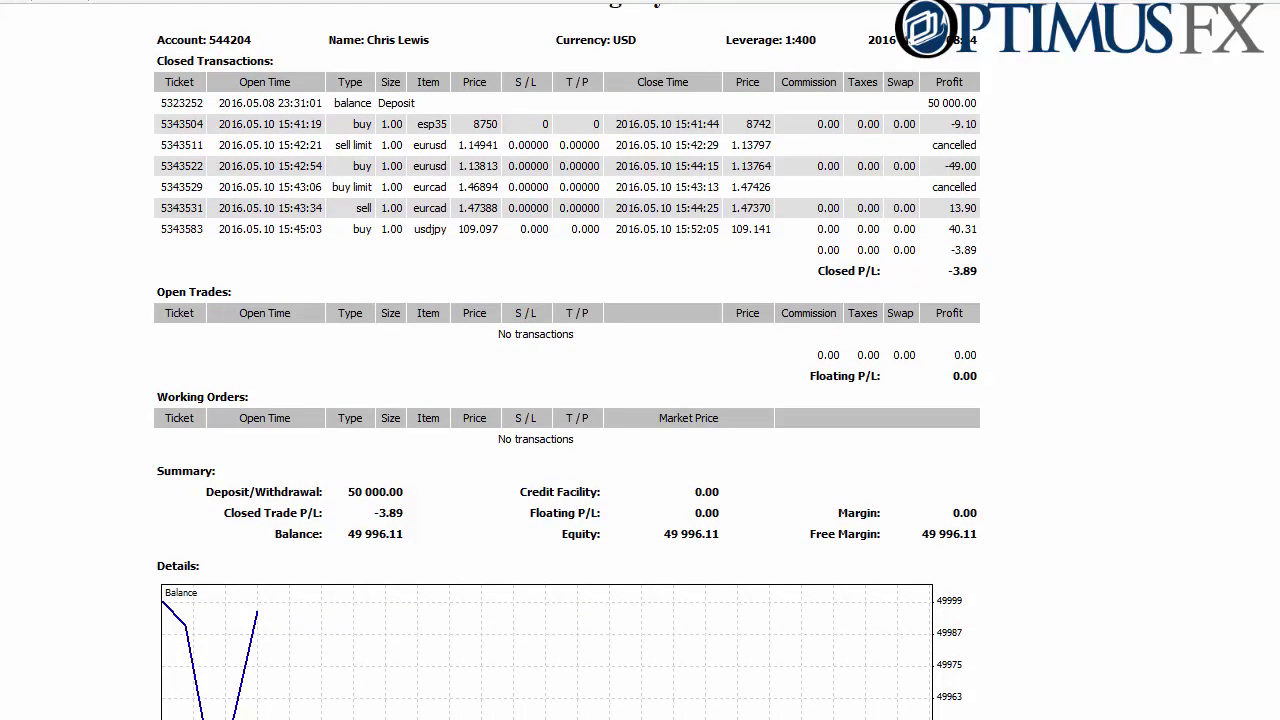
pyautogui.scroll(-2, 980, 354)
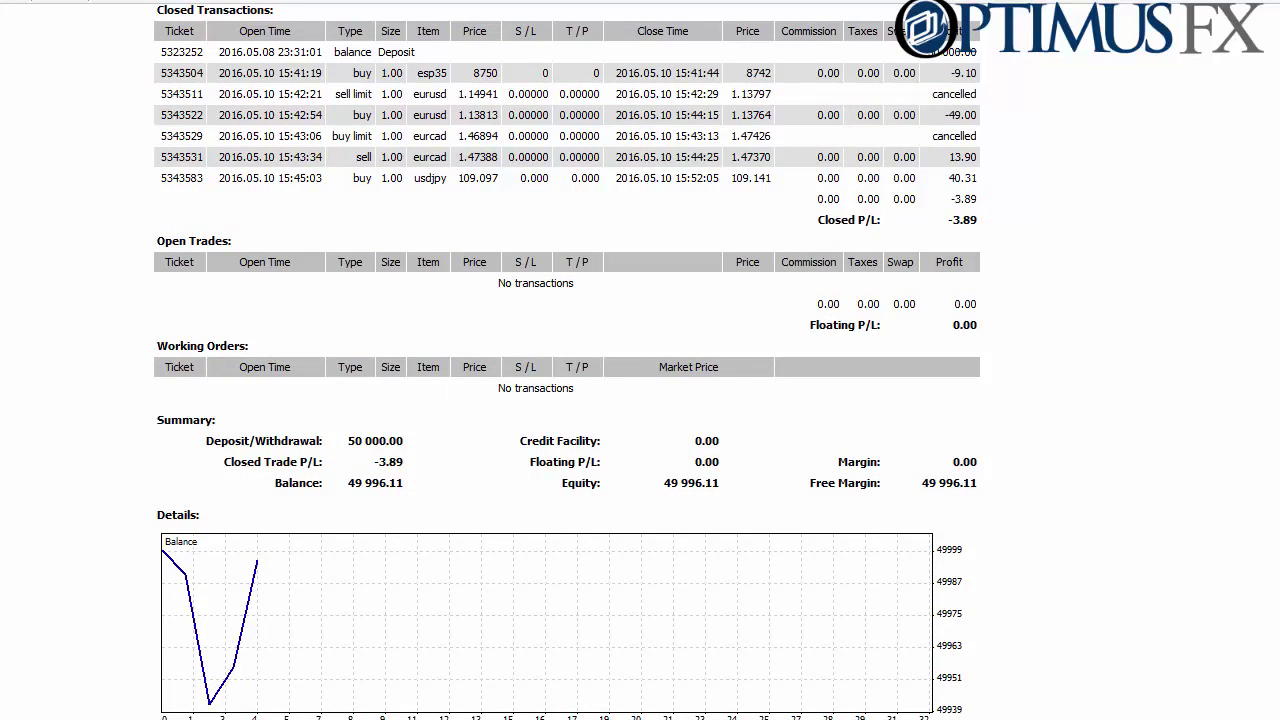
pyautogui.scroll(-1, 567, 360)
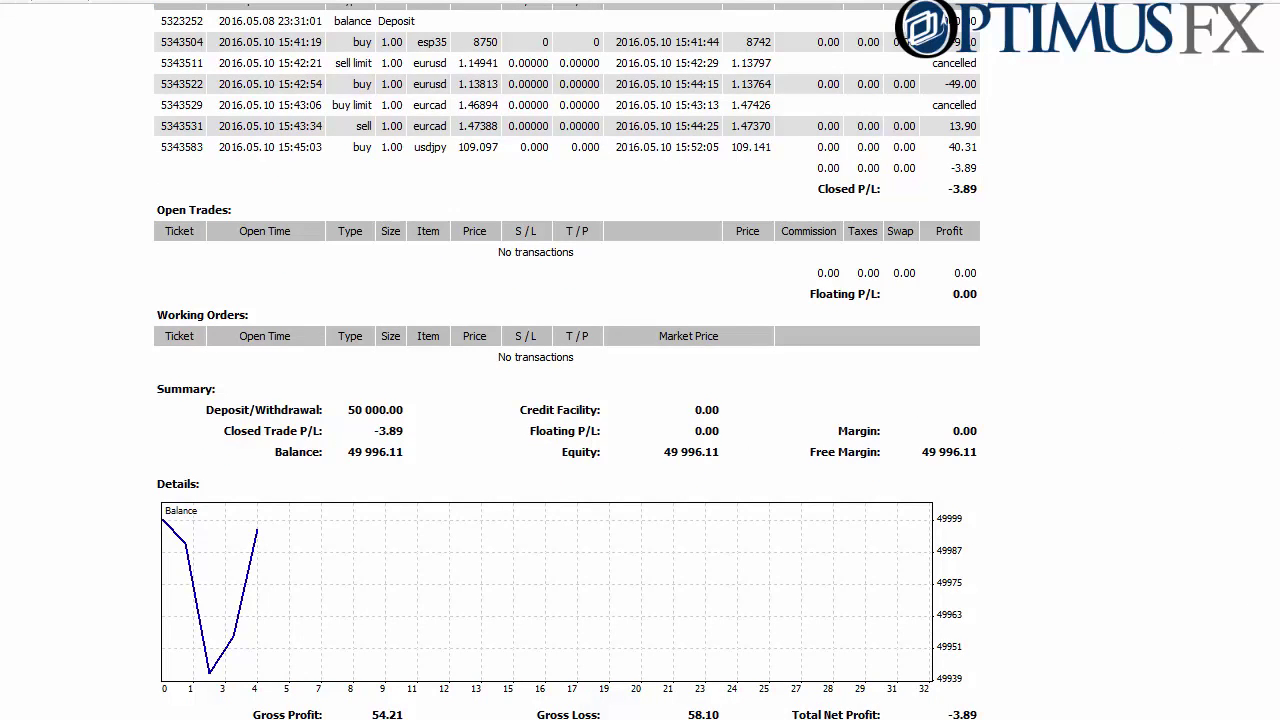
pyautogui.scroll(-2, 640, 360)
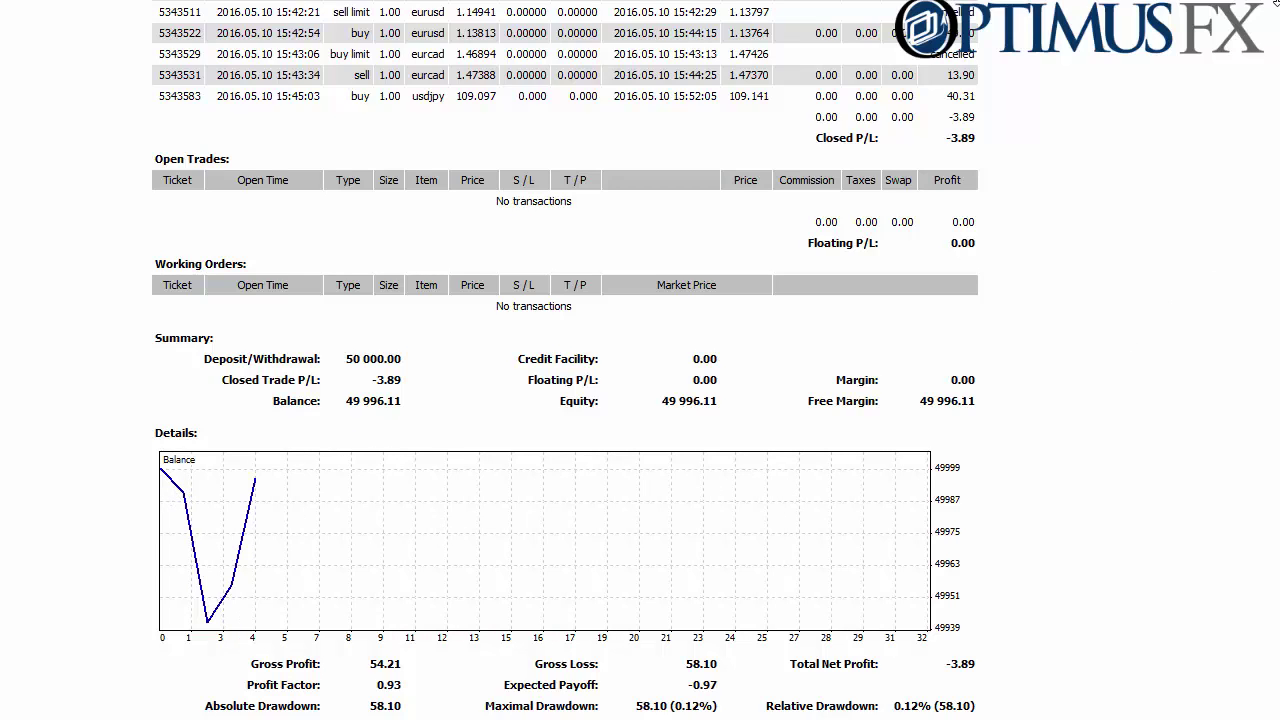
pyautogui.scroll(-1, 640, 360)
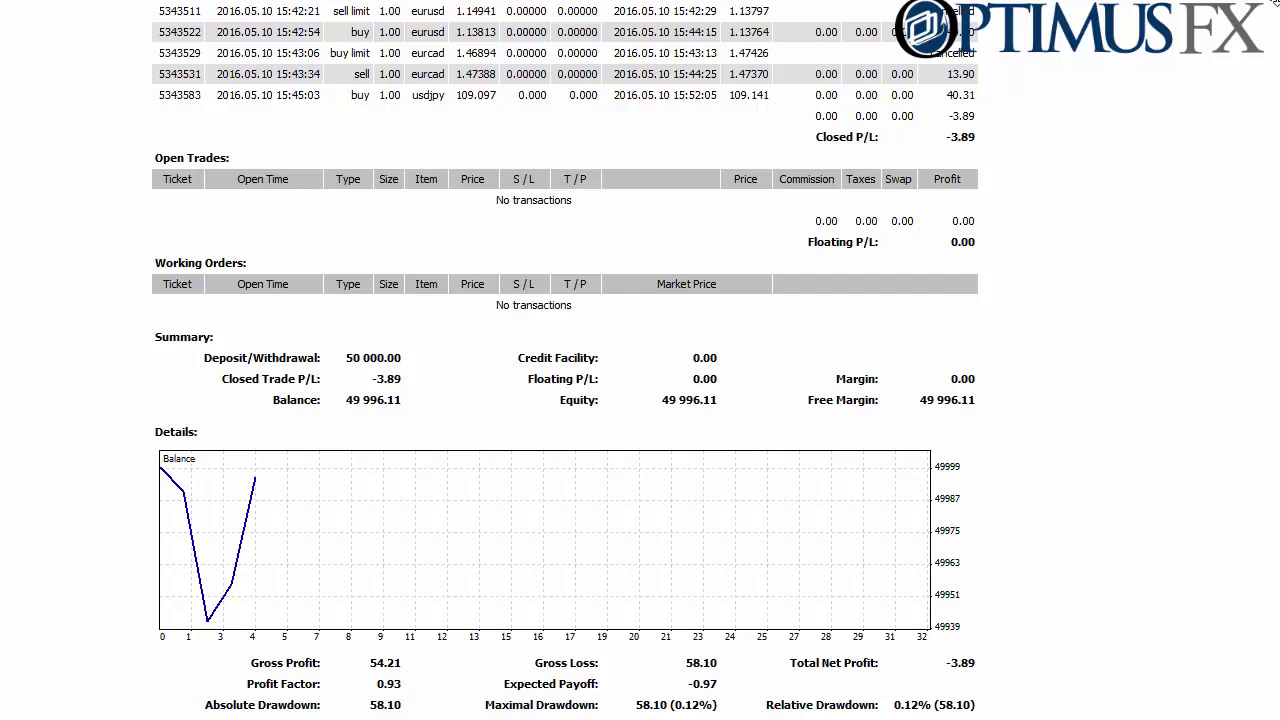
pyautogui.scroll(-3, 565, 356)
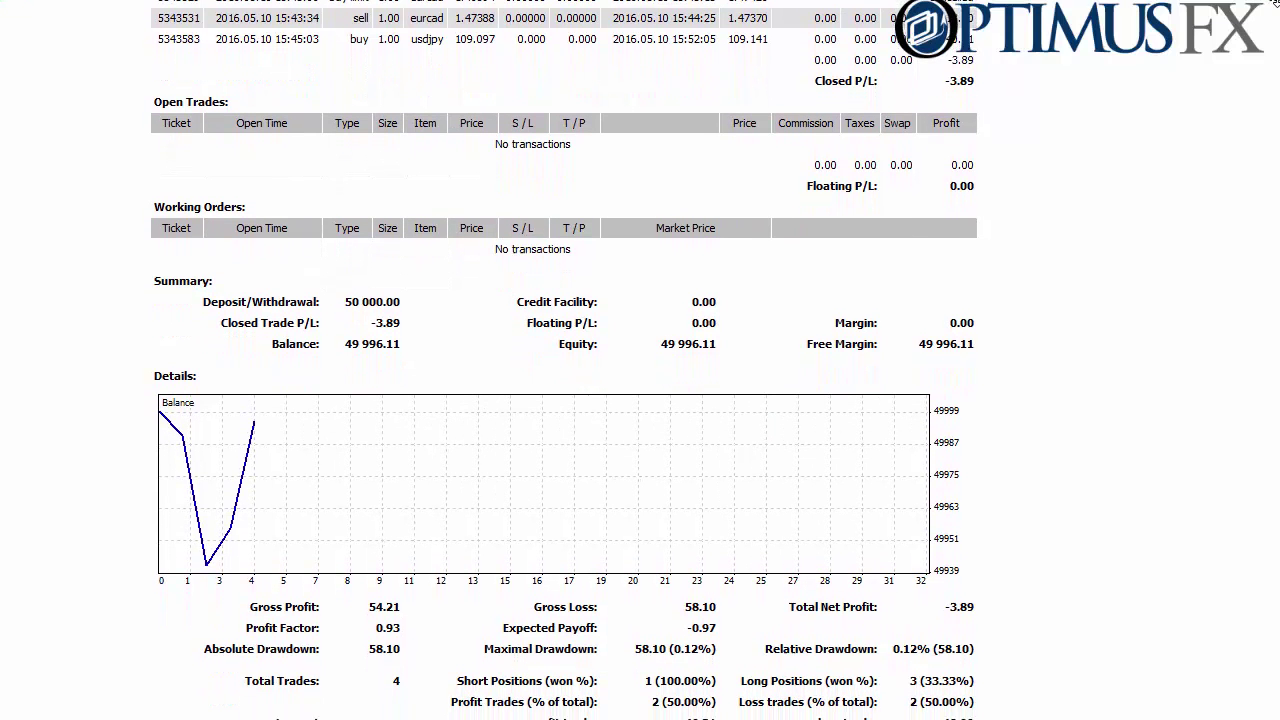
pyautogui.scroll(-3, 565, 360)
pyautogui.scroll(-3, 640, 360)
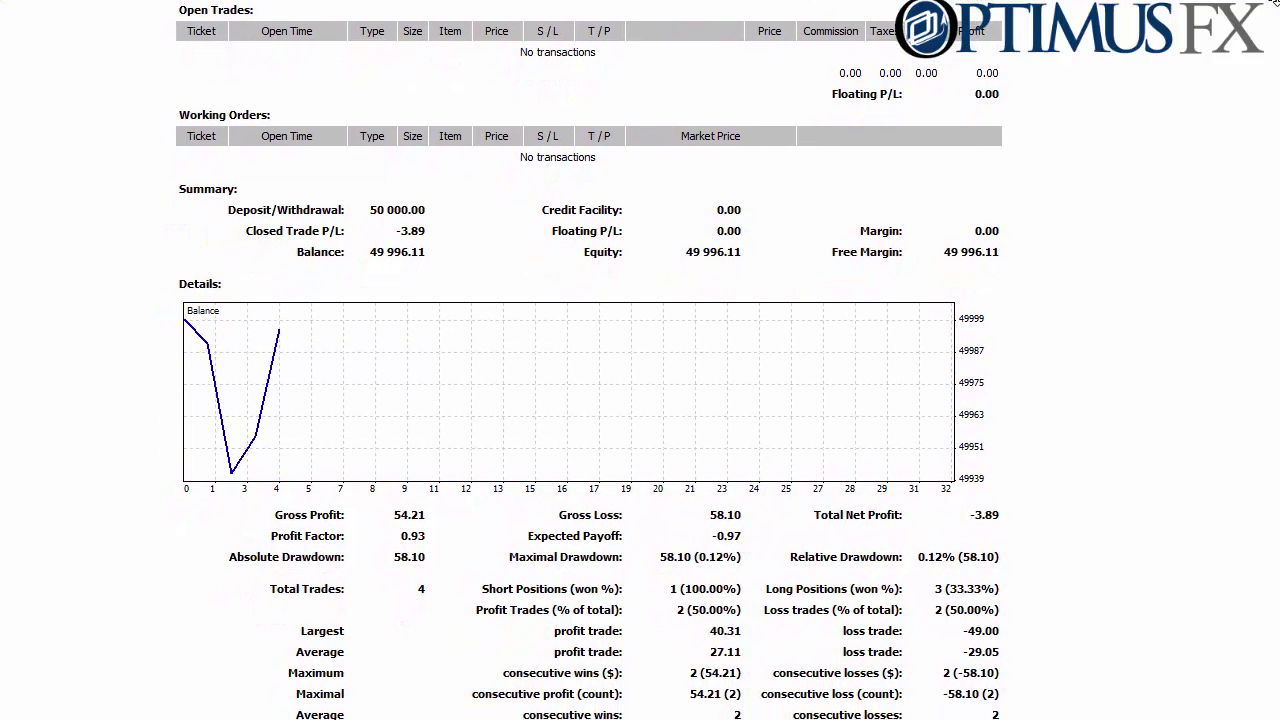